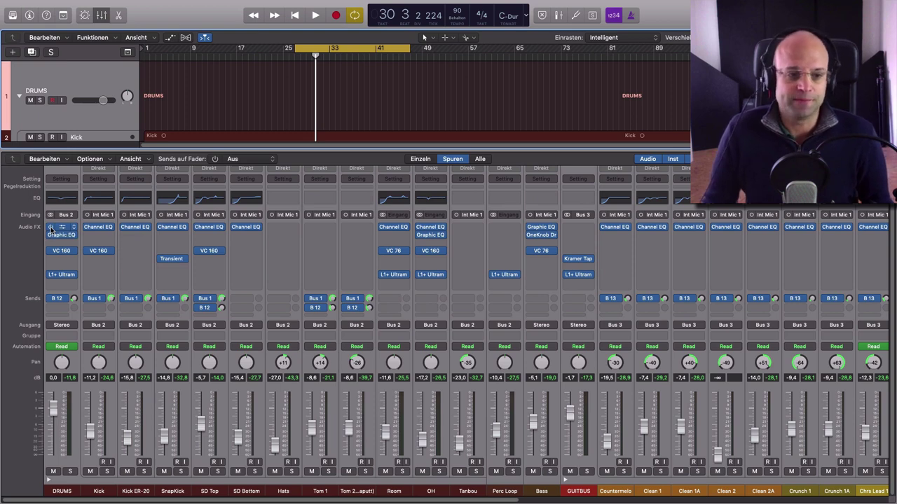
# - Play the song and compare the mix with the Channel EQs on all tracks bypassed and active, leaving them on
pyautogui.press('space')
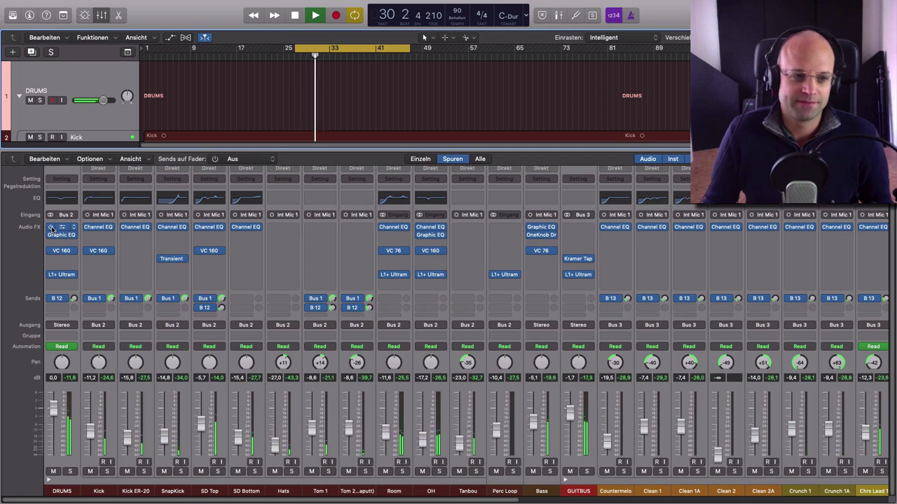
pyautogui.keyDown('alt'); pyautogui.click(51, 228); pyautogui.keyUp('alt')
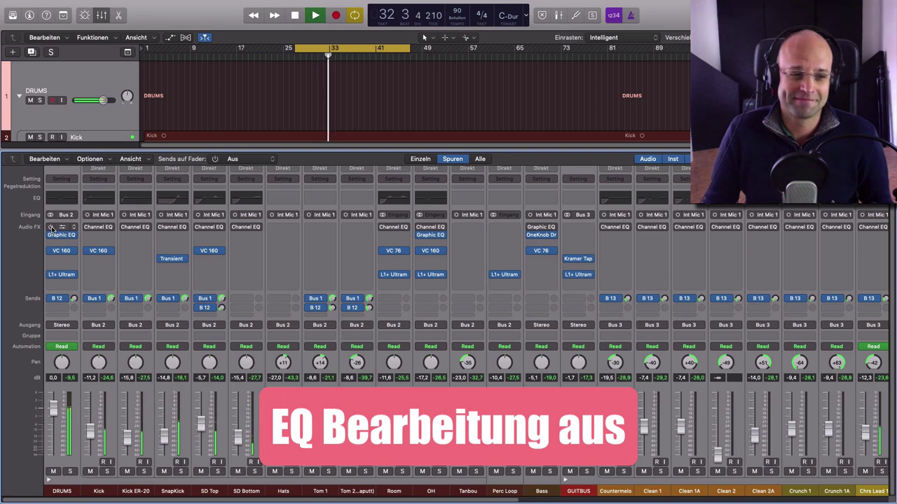
pyautogui.keyDown('alt'); pyautogui.click(51, 227); pyautogui.keyUp('alt')
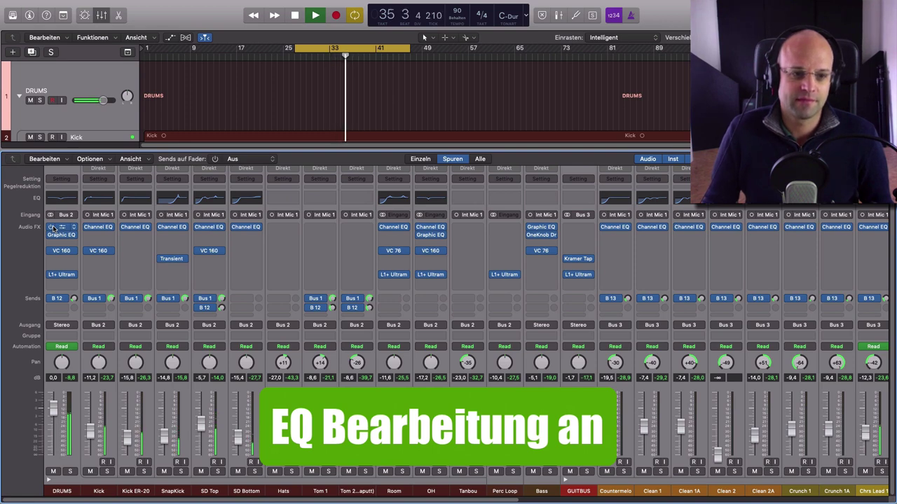
pyautogui.keyDown('alt'); pyautogui.click(52, 228); pyautogui.keyUp('alt')
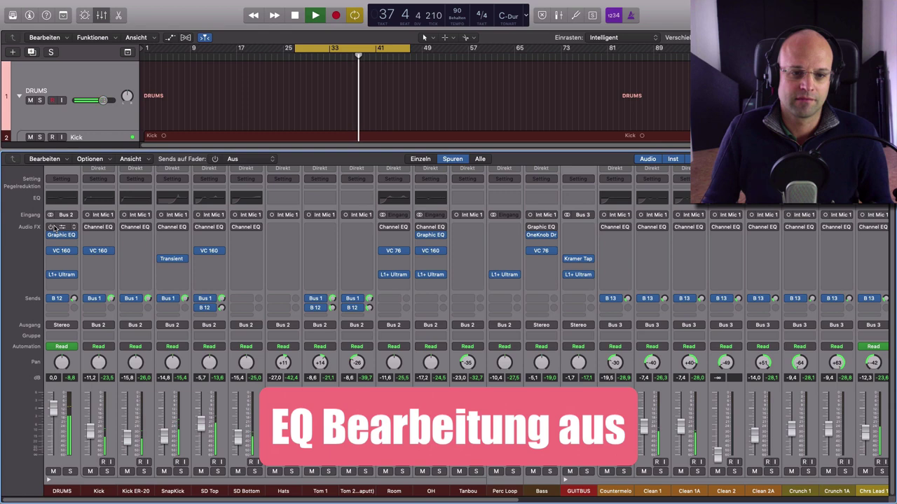
pyautogui.keyDown('alt'); pyautogui.click(54, 228); pyautogui.keyUp('alt')
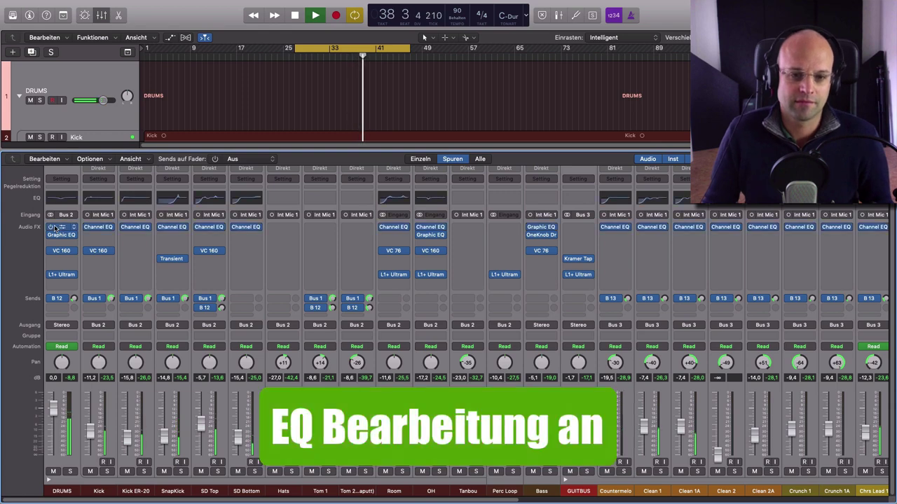
pyautogui.press('space')
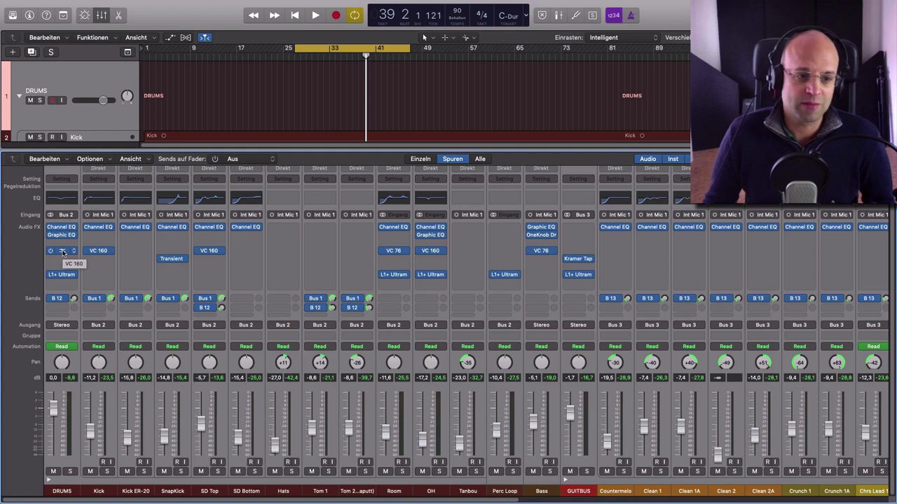
# - Play the song and compare the mix with the VC compressors on all tracks bypassed and active, leaving them on
pyautogui.press('space')
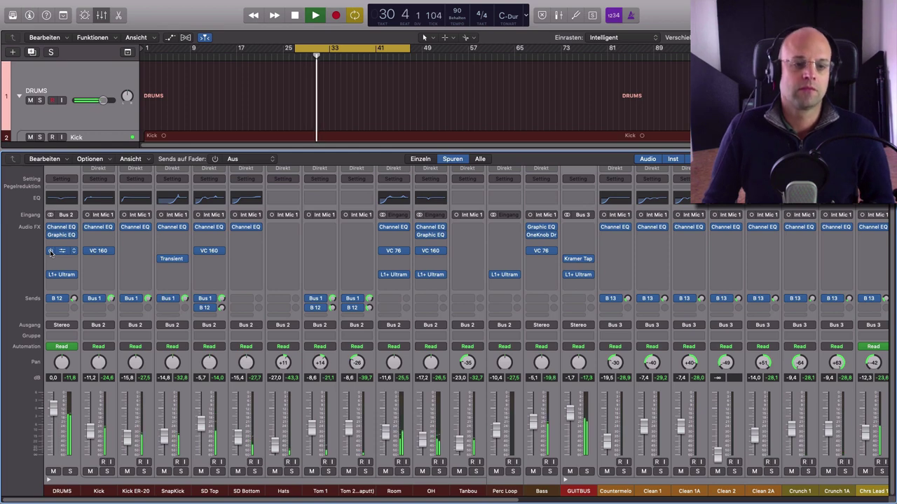
pyautogui.click(51, 250)
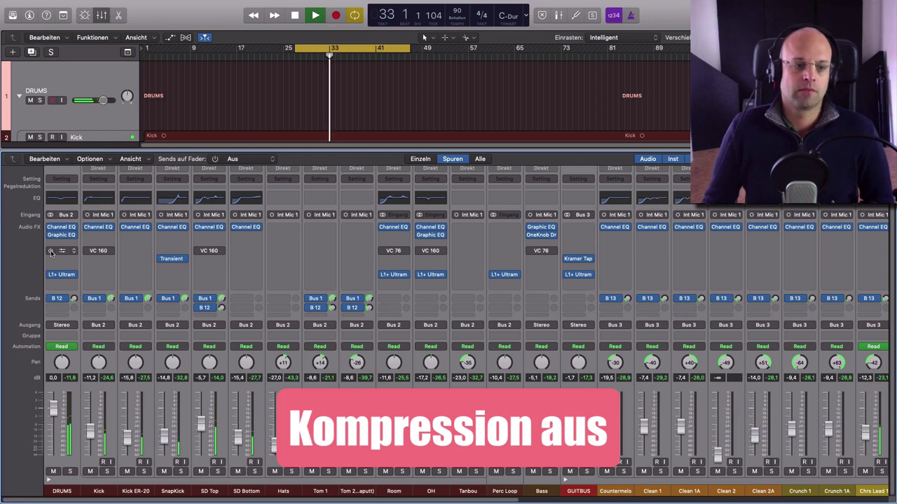
pyautogui.click(50, 250)
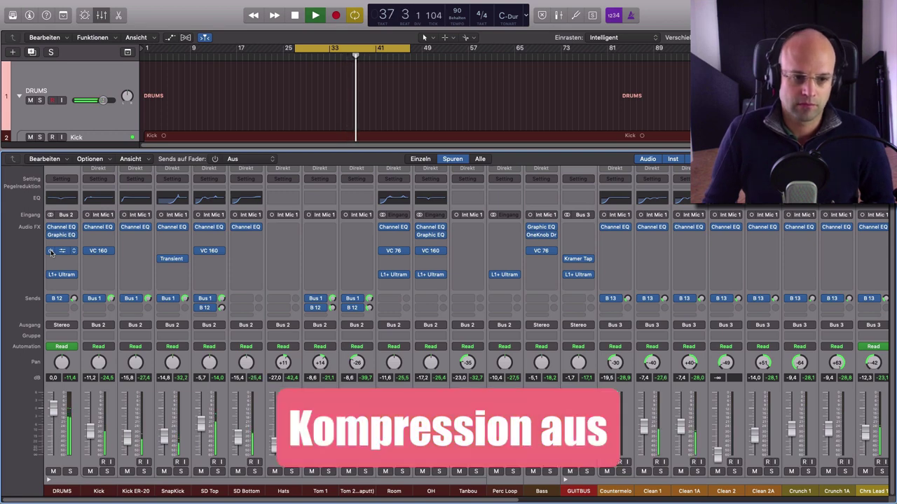
pyautogui.click(51, 251)
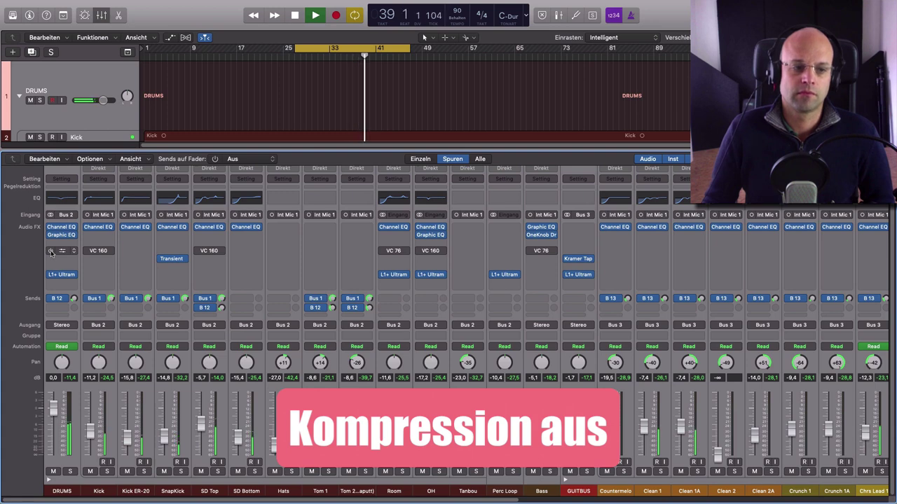
pyautogui.click(51, 251)
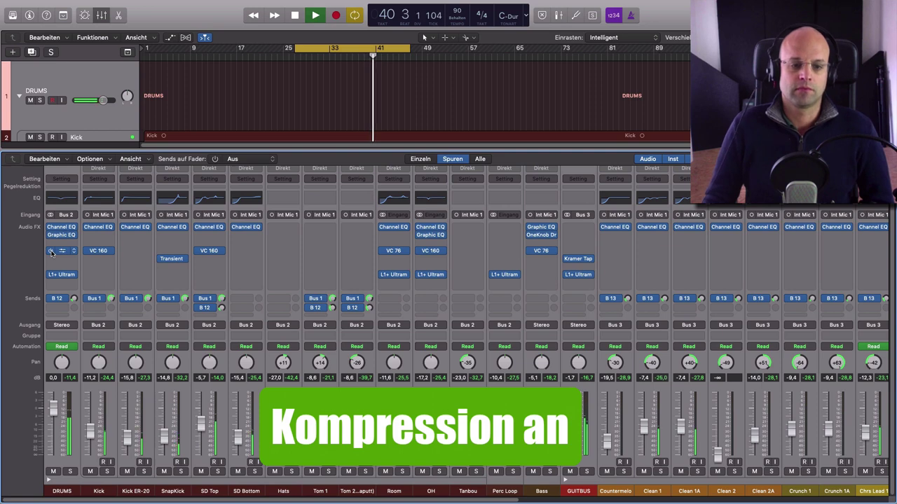
pyautogui.press('space')
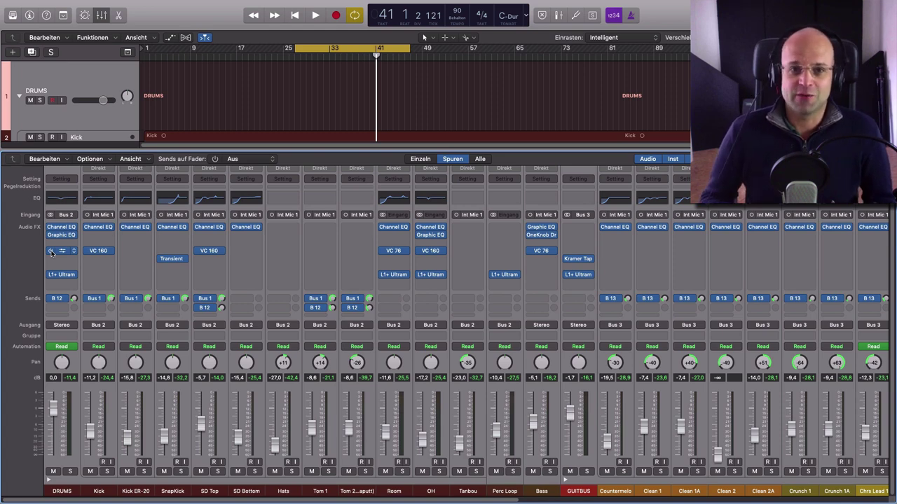
# - Select the Stereo Out channel, open its Match EQ and place the plug-in window over the mixer
pyautogui.hscroll(10, 749, 313)
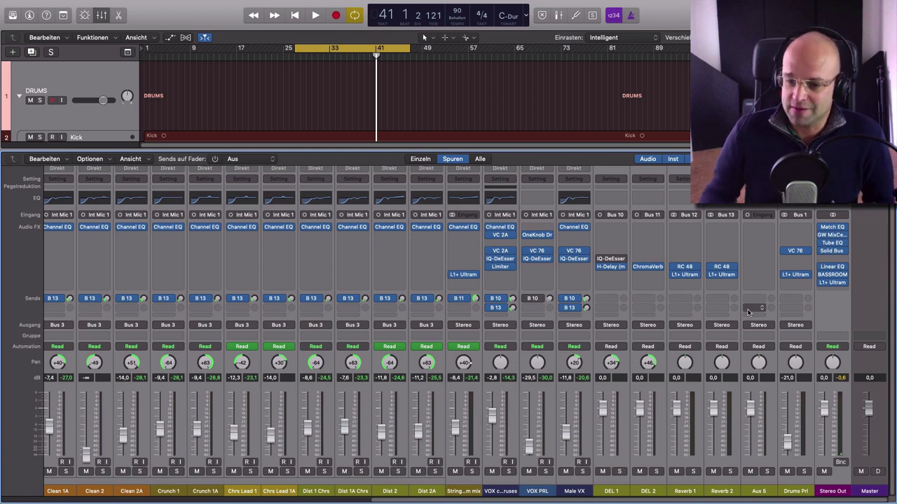
pyautogui.click(835, 488)
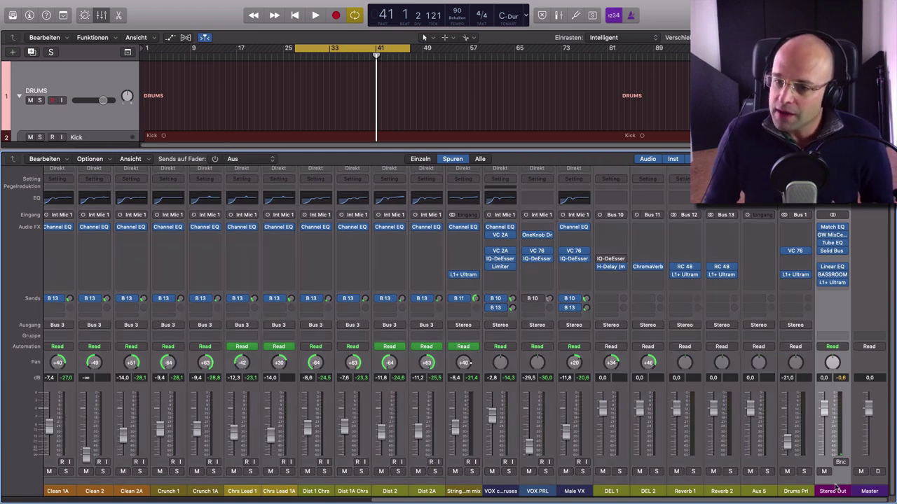
pyautogui.click(833, 230)
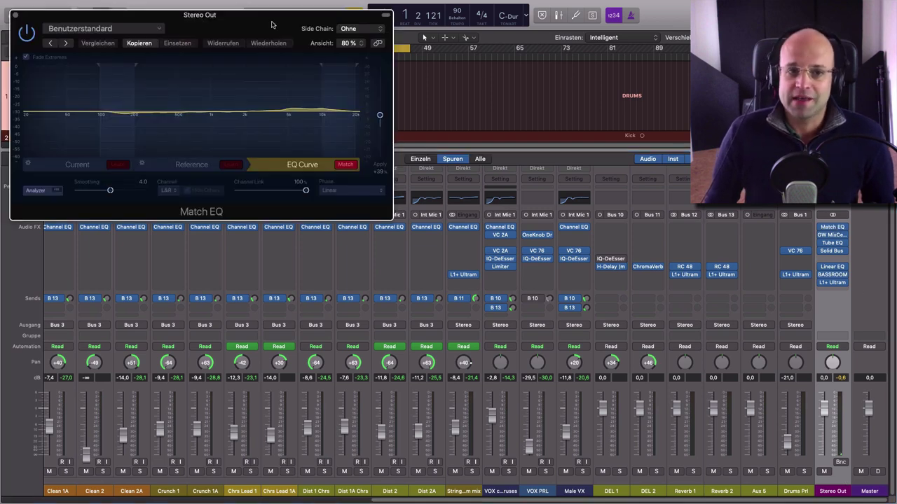
pyautogui.moveTo(271, 25); pyautogui.dragTo(484, 128)
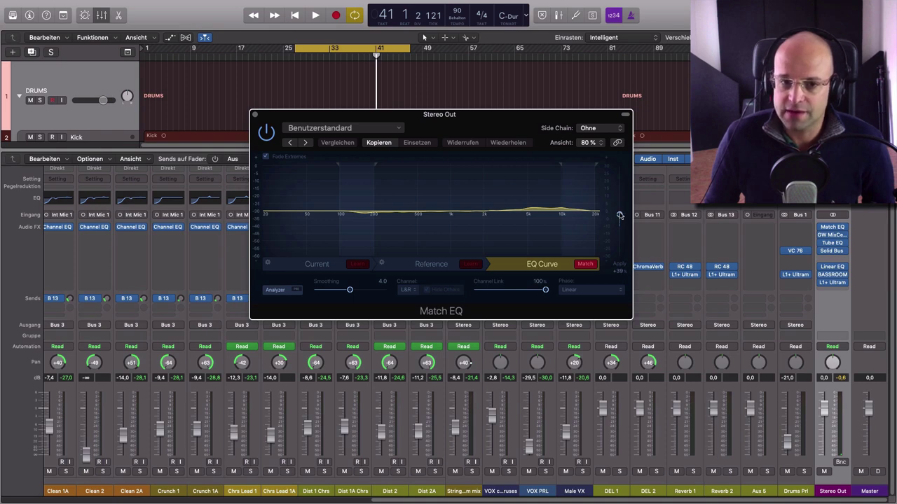
# - Exaggerate the Match EQ curve by raising its Apply amount to +158 % and return it to +39 %
pyautogui.moveTo(620, 215); pyautogui.dragTo(618, 180)
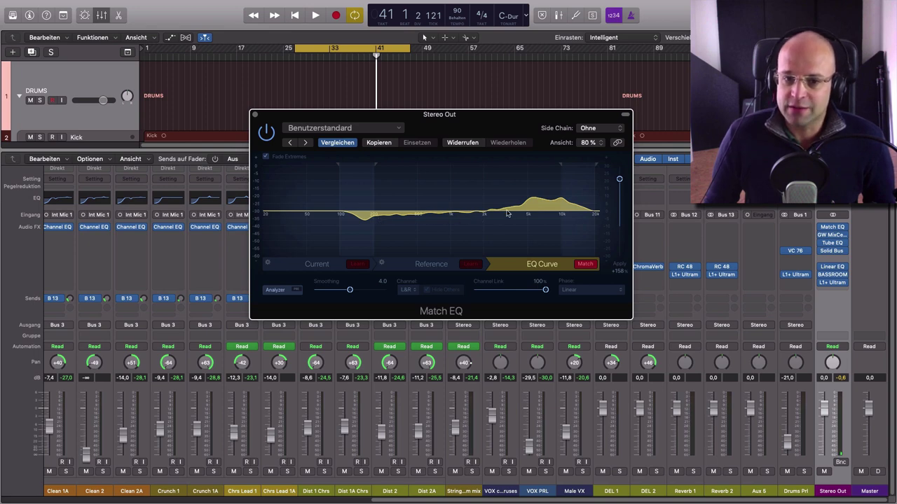
pyautogui.moveTo(620, 180); pyautogui.dragTo(619, 215)
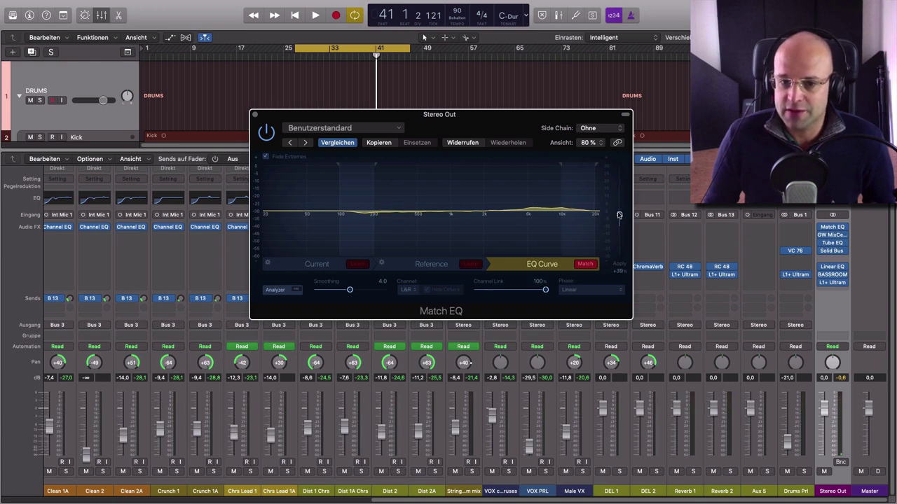
# - Open the BASSROOM plug-in on the Stereo Out channel and arrange it beside the Match EQ window
pyautogui.moveTo(832, 276)
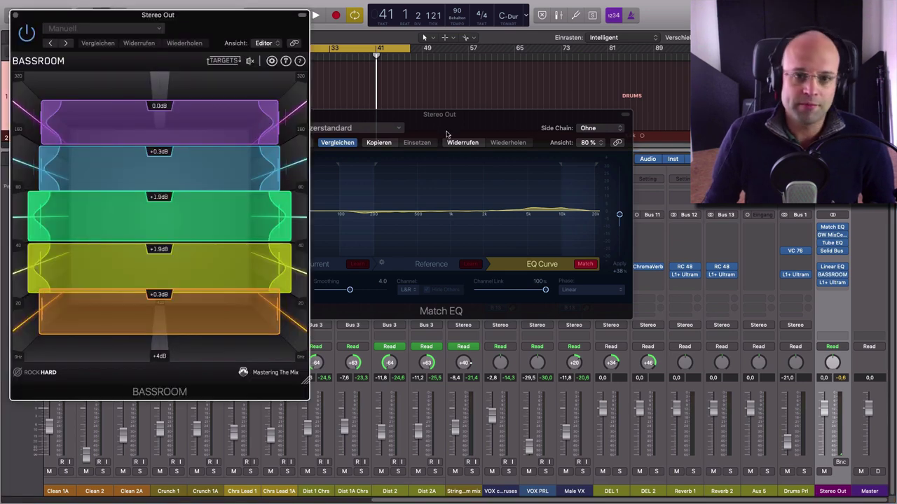
pyautogui.moveTo(447, 131); pyautogui.dragTo(631, 116)
pyautogui.moveTo(272, 25); pyautogui.dragTo(385, 70)
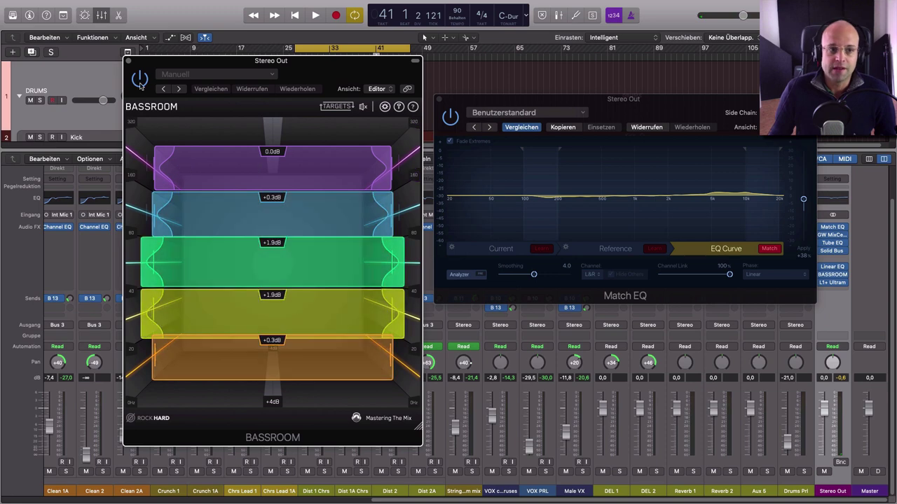
# - Bypass BASSROOM and Match EQ, start playback and bring the two plug-in windows closer together
pyautogui.click(454, 119)
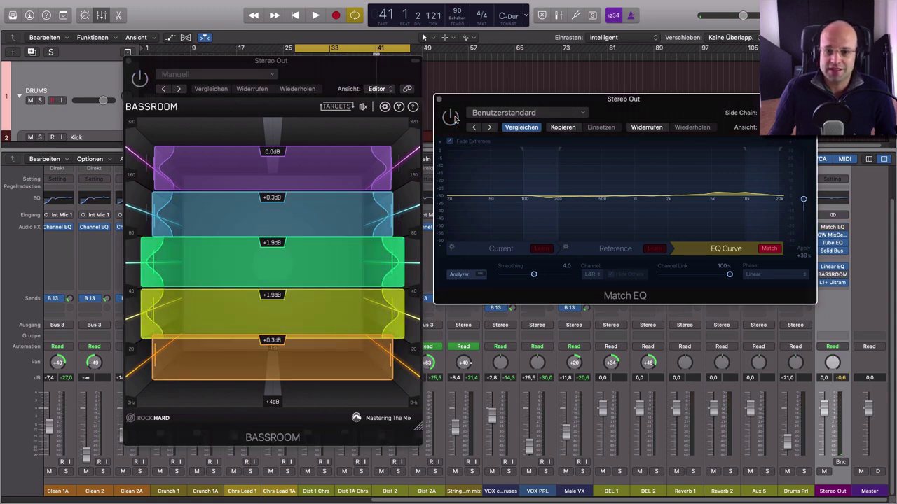
pyautogui.press('space')
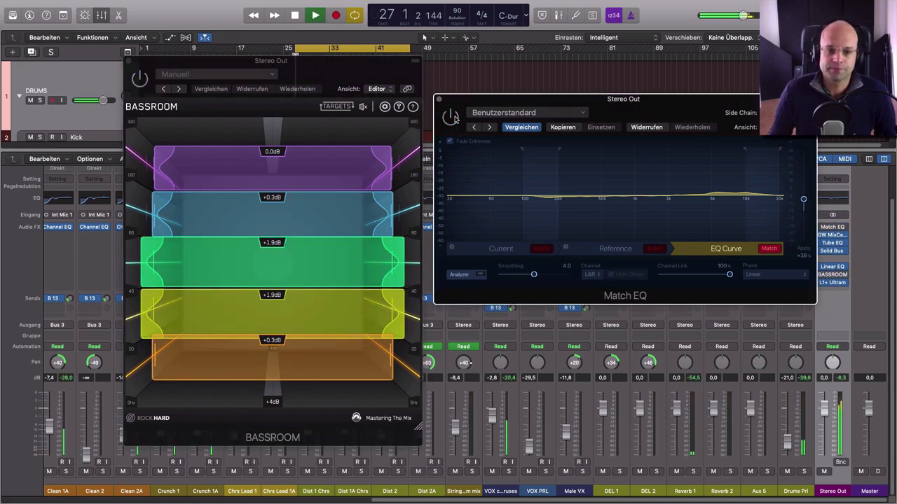
pyautogui.moveTo(361, 70); pyautogui.dragTo(350, 106)
pyautogui.moveTo(511, 100); pyautogui.dragTo(491, 100)
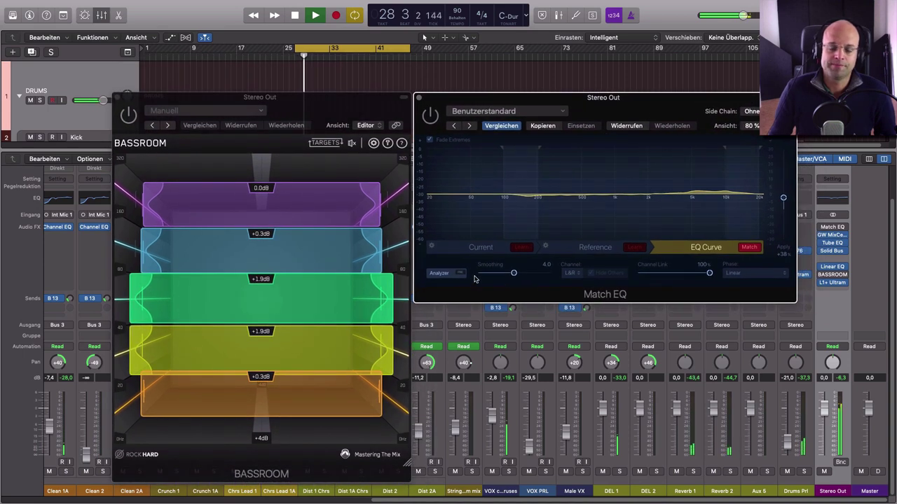
# - Set Match EQ's Apply amount to +41 %, switch Match EQ and BASSROOM back on and close the BASSROOM window
pyautogui.moveTo(784, 203); pyautogui.dragTo(784, 201)
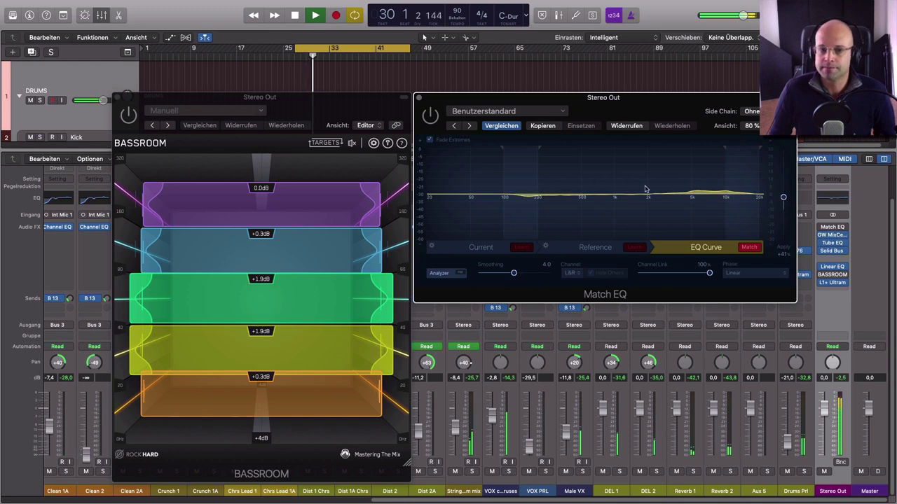
pyautogui.click(431, 118)
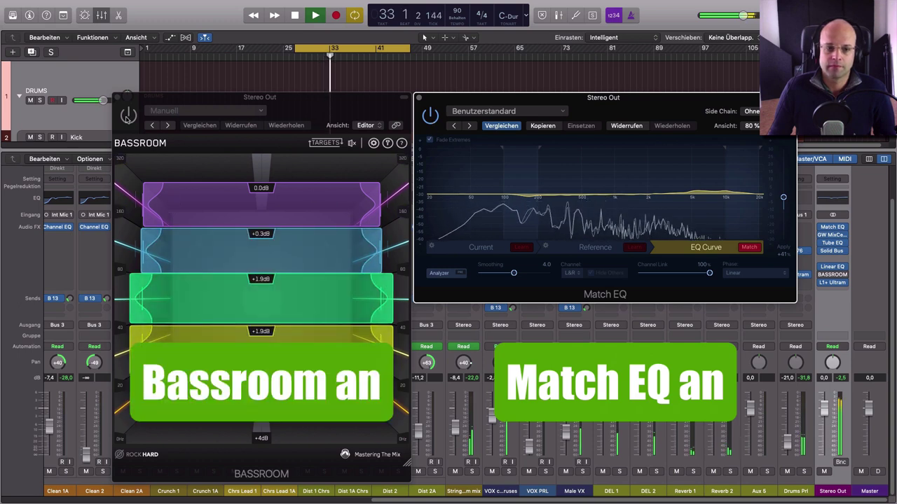
pyautogui.click(127, 117)
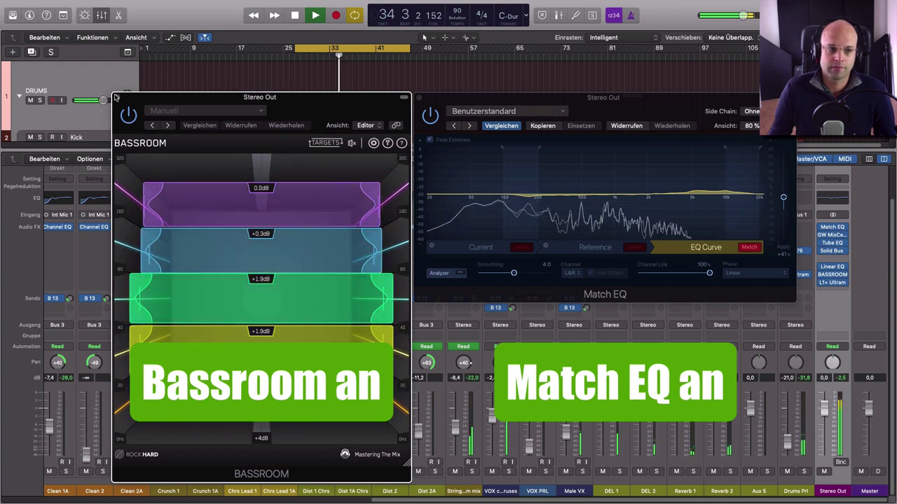
pyautogui.click(116, 97)
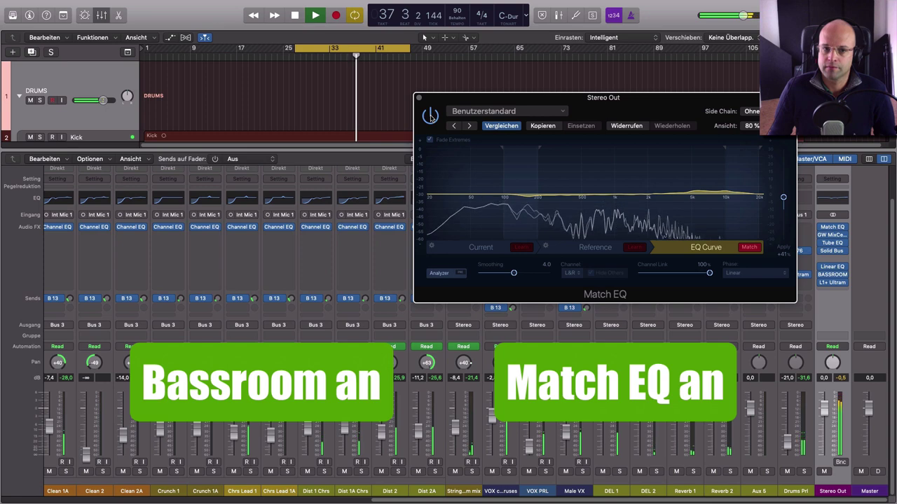
# - Compare the master sound with Match EQ and BASSROOM both bypassed and both active, and stop playback
pyautogui.click(430, 116)
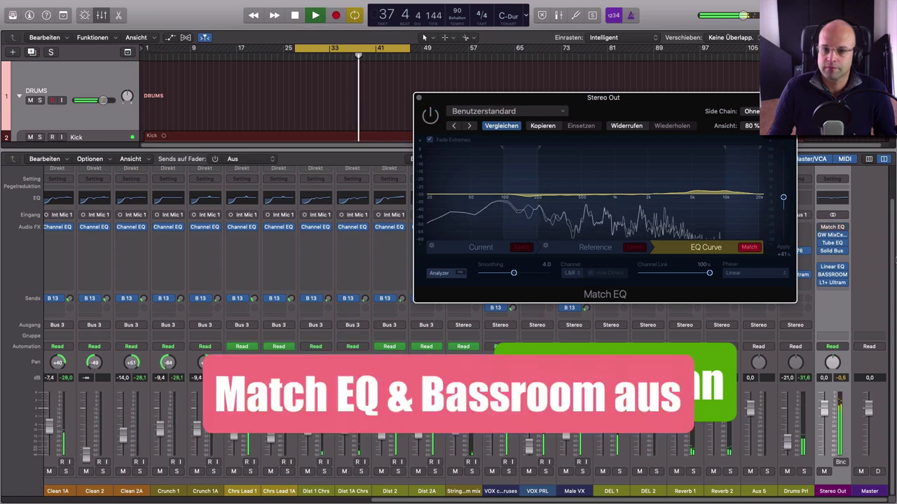
pyautogui.click(823, 274)
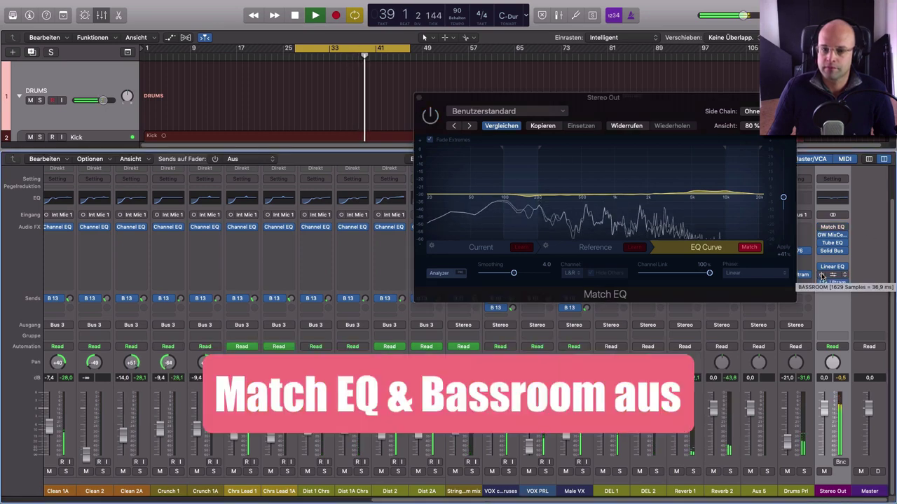
pyautogui.click(430, 116)
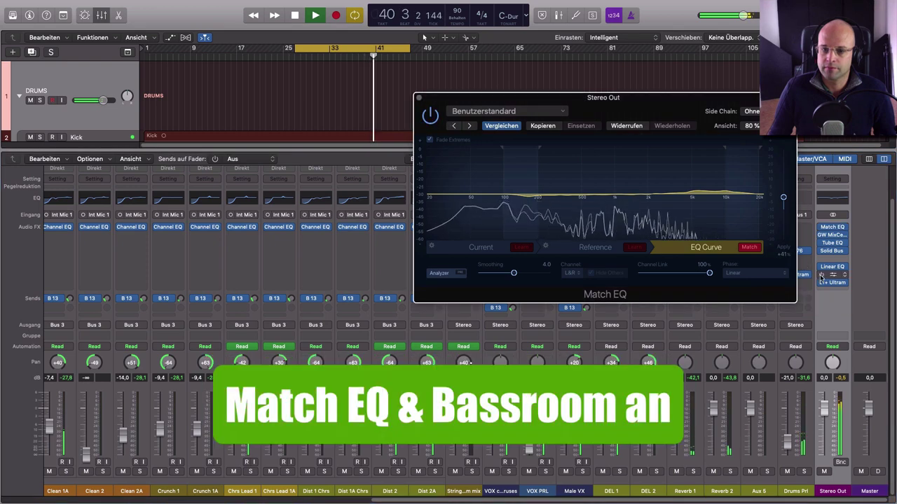
pyautogui.click(823, 275)
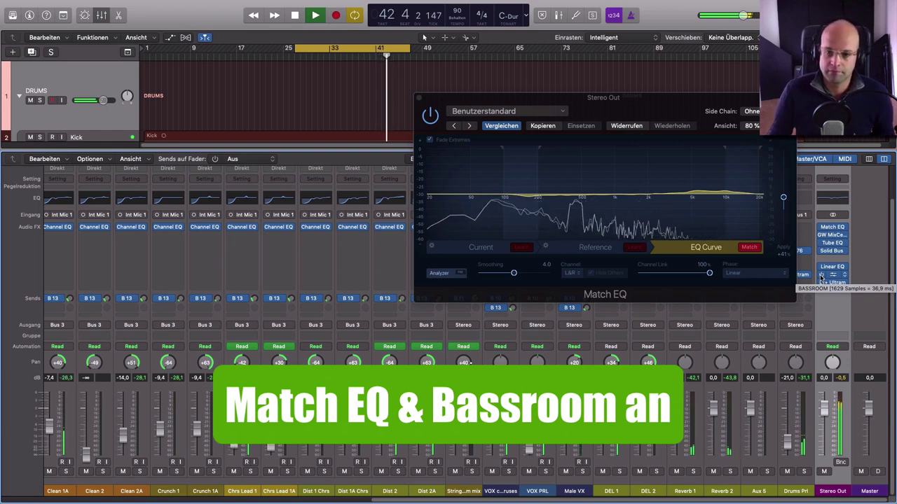
pyautogui.press('space')
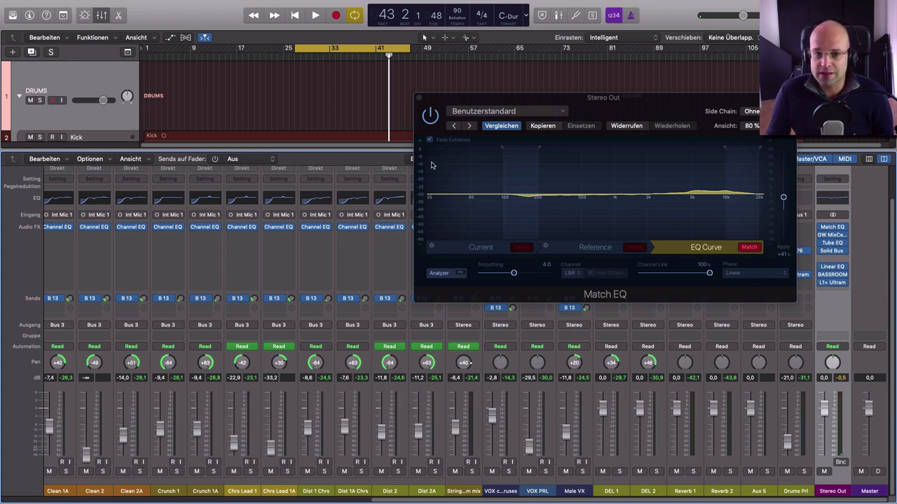
# - Shift Match EQ's low fade range slightly higher in frequency and inspect BASSROOM's uppermost 160–320 Hz band
pyautogui.click(503, 150)
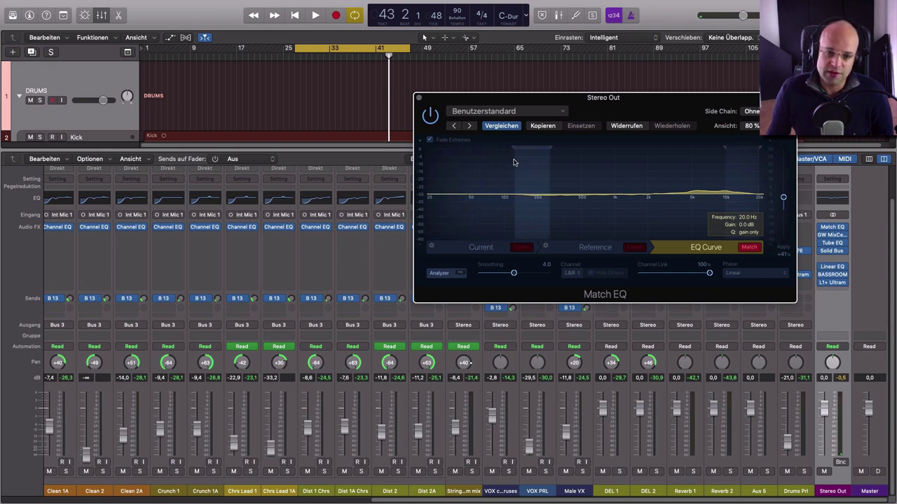
pyautogui.click(839, 278)
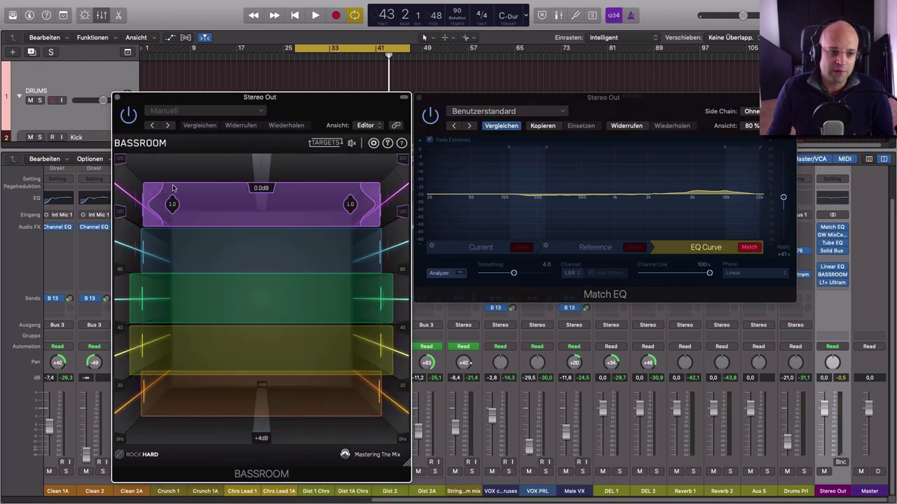
pyautogui.moveTo(169, 203)
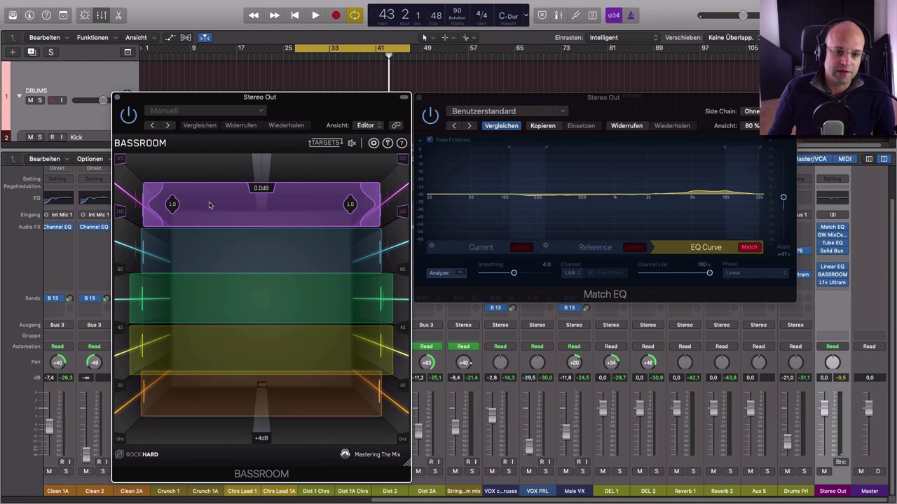
pyautogui.click(117, 97)
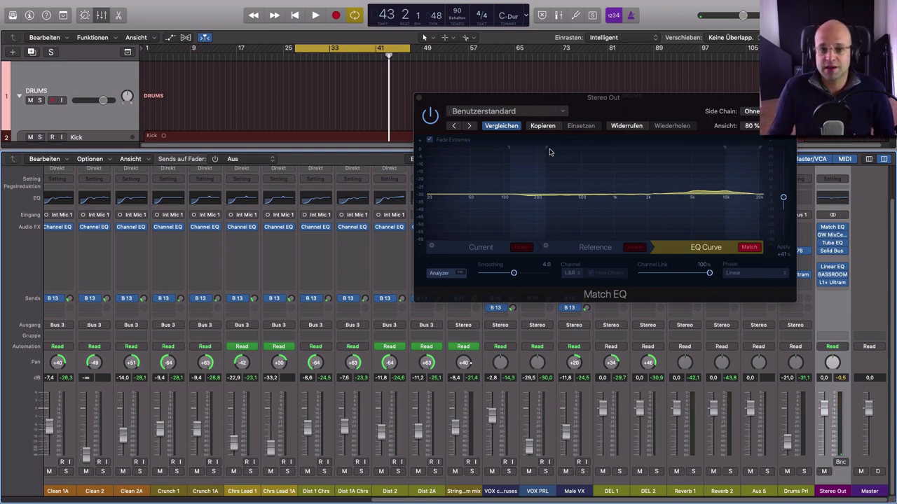
# - Close the Match EQ window and reopen BASSROOM and Match EQ from the Stereo Out channel side by side
pyautogui.click(421, 99)
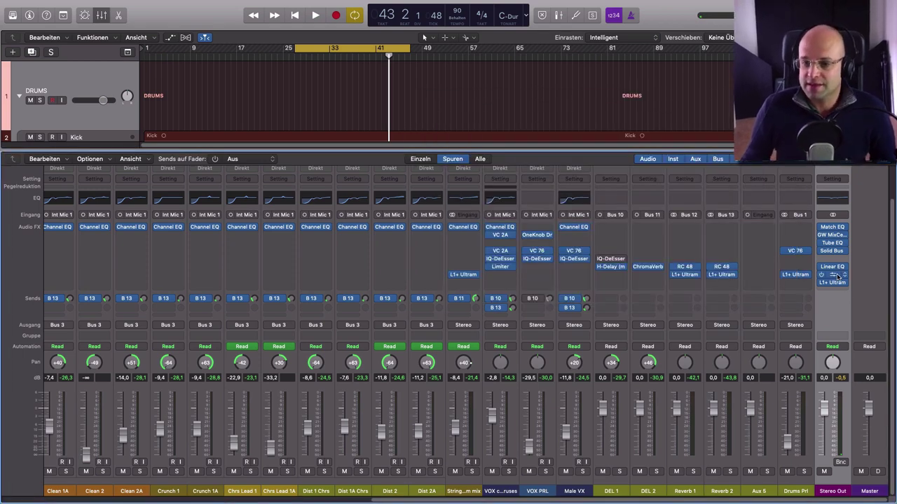
pyautogui.click(832, 274)
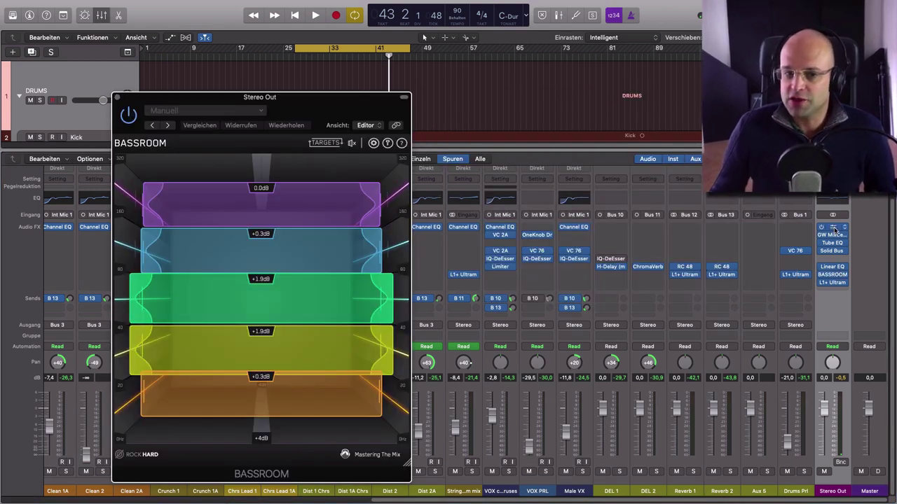
pyautogui.click(832, 227)
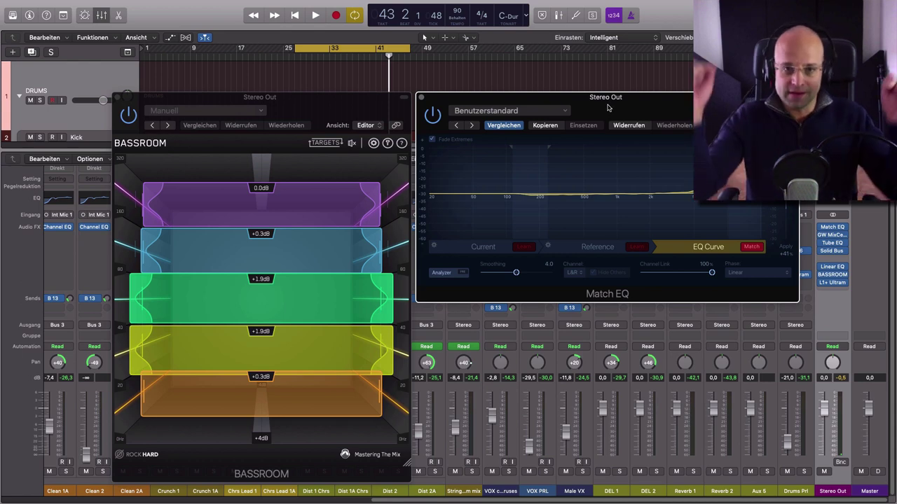